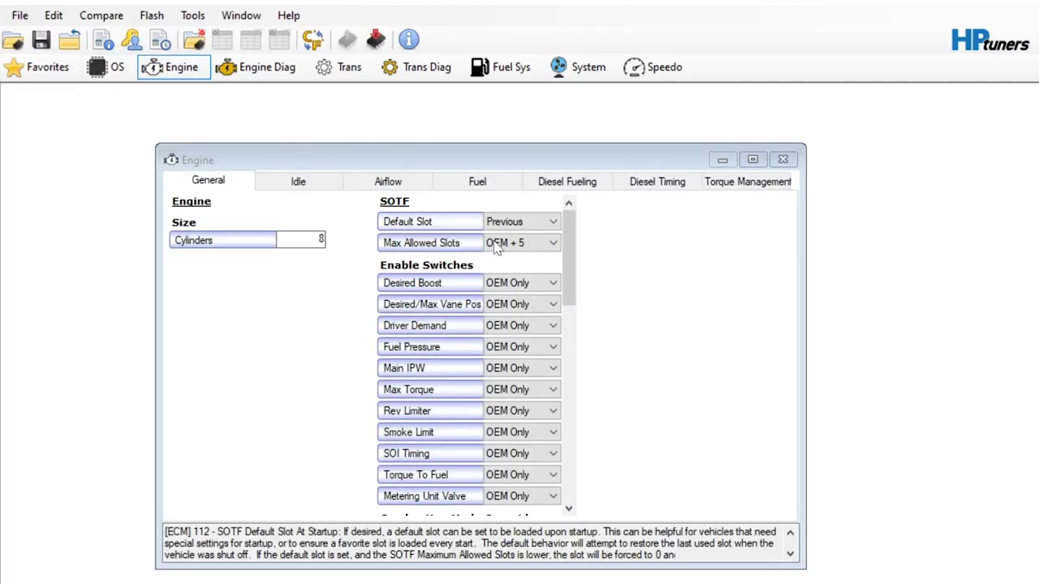
# Set the Desired Boost, Desired/Max Vane Pos, Driver Demand, Fuel Pressure and Main IPW switches to OEM+SOTF.
pyautogui.click(547, 282)
pyautogui.click(547, 282)
pyautogui.click(534, 309)
pyautogui.click(535, 310)
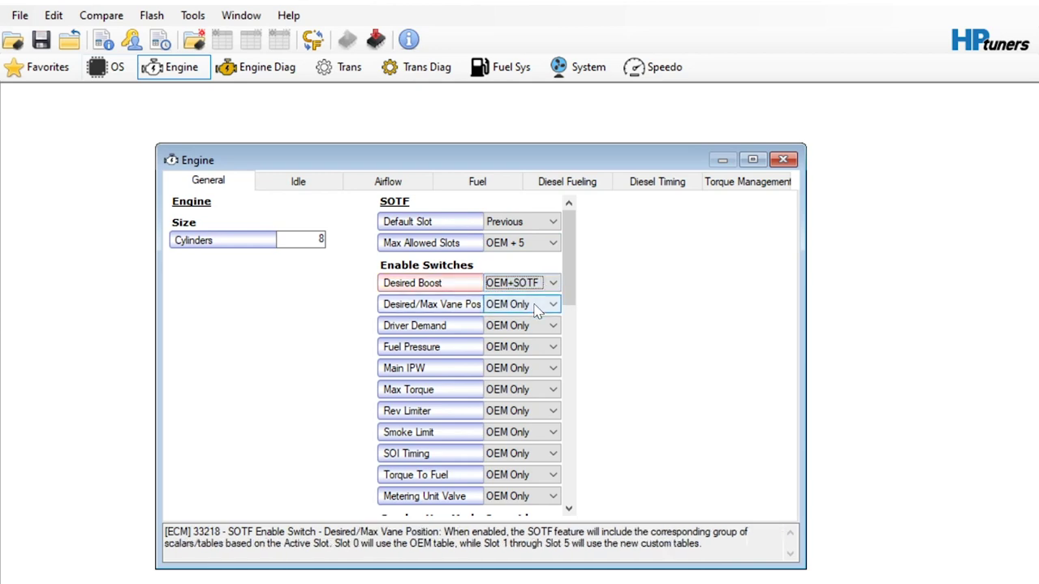
pyautogui.click(536, 310)
pyautogui.click(536, 330)
pyautogui.click(537, 328)
pyautogui.click(545, 350)
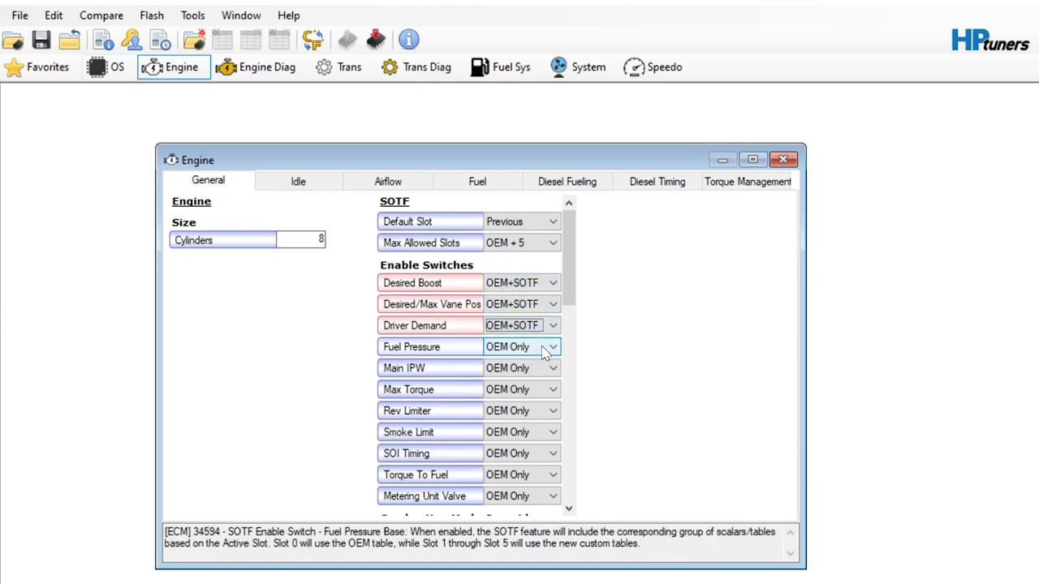
pyautogui.click(545, 351)
pyautogui.click(544, 369)
pyautogui.click(545, 373)
pyautogui.click(533, 396)
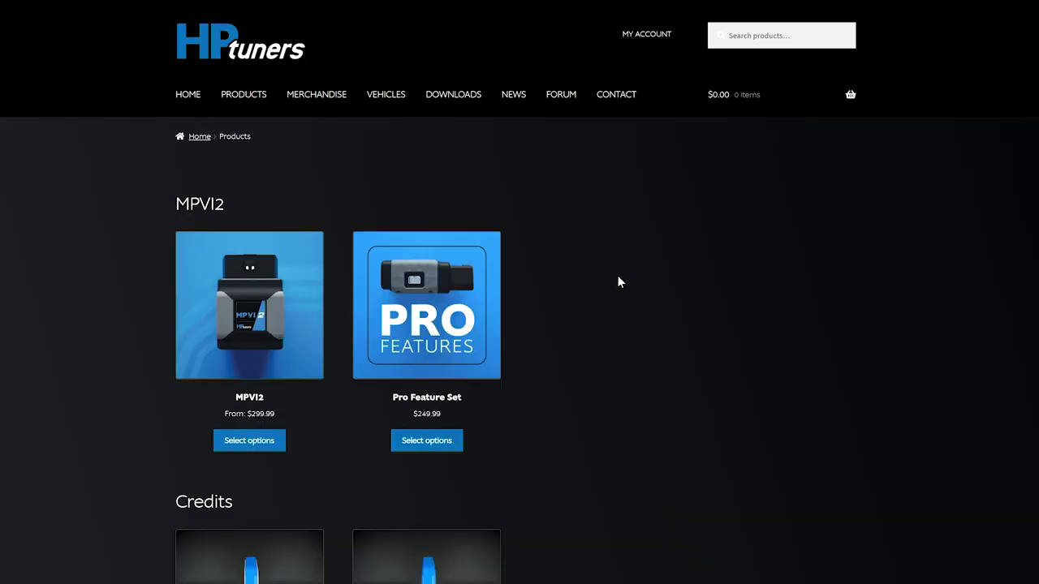
# Open the L5P ECM Purchase/Exchange/Upgrade page and scroll down to its Switch on the Fly section.
pyautogui.scroll(-10, 617, 275)
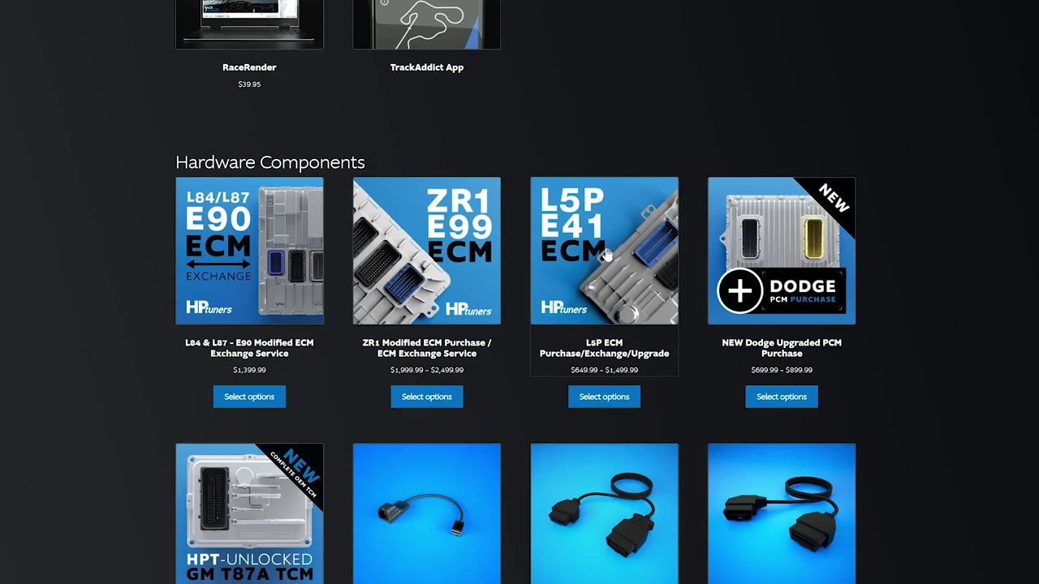
pyautogui.click(605, 254)
pyautogui.scroll(-7, 878, 292)
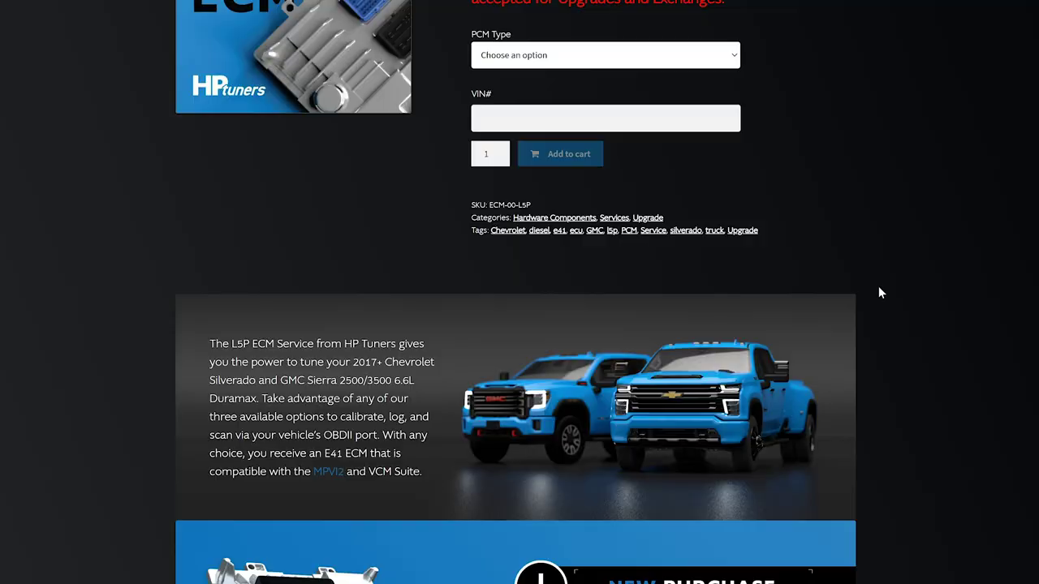
pyautogui.scroll(-5, 878, 286)
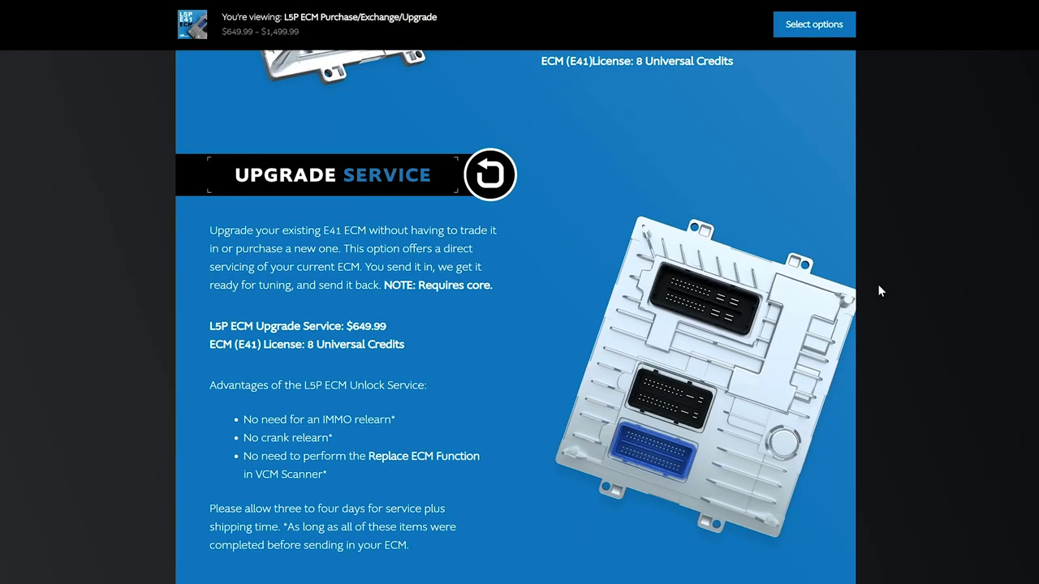
pyautogui.scroll(-5, 879, 291)
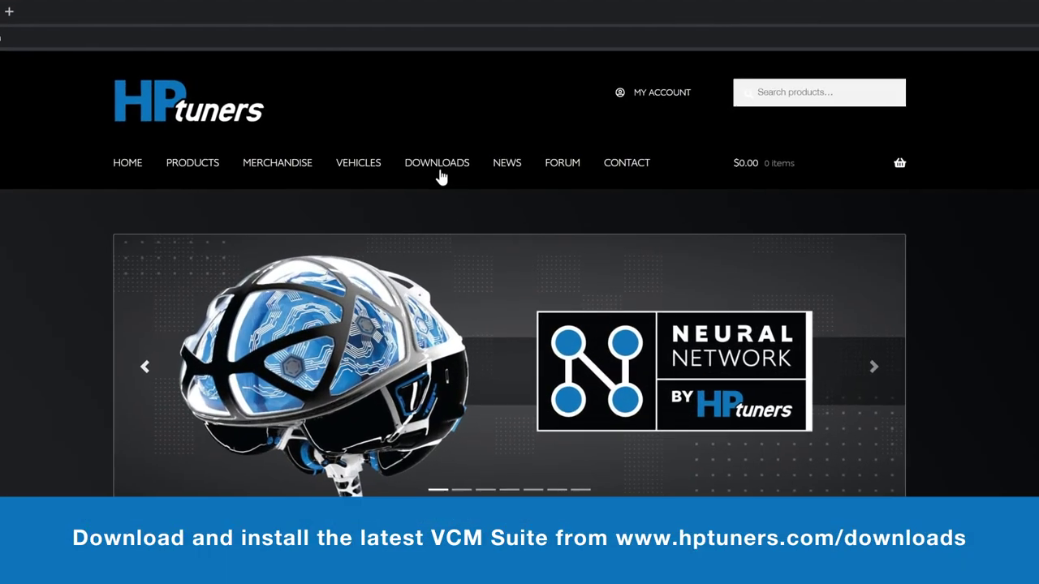
# Go to the HP Tuners Downloads page from the top navigation.
pyautogui.click(438, 168)
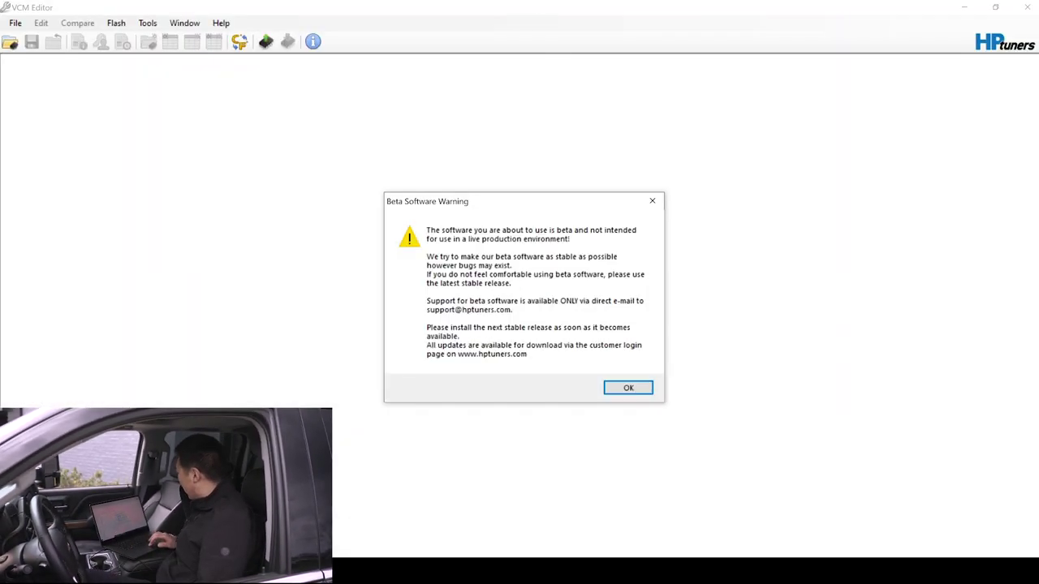
# Dismiss the beta warning and apply the Switch On The Fly mod to the 12697841 operating system.
pyautogui.press('Return')
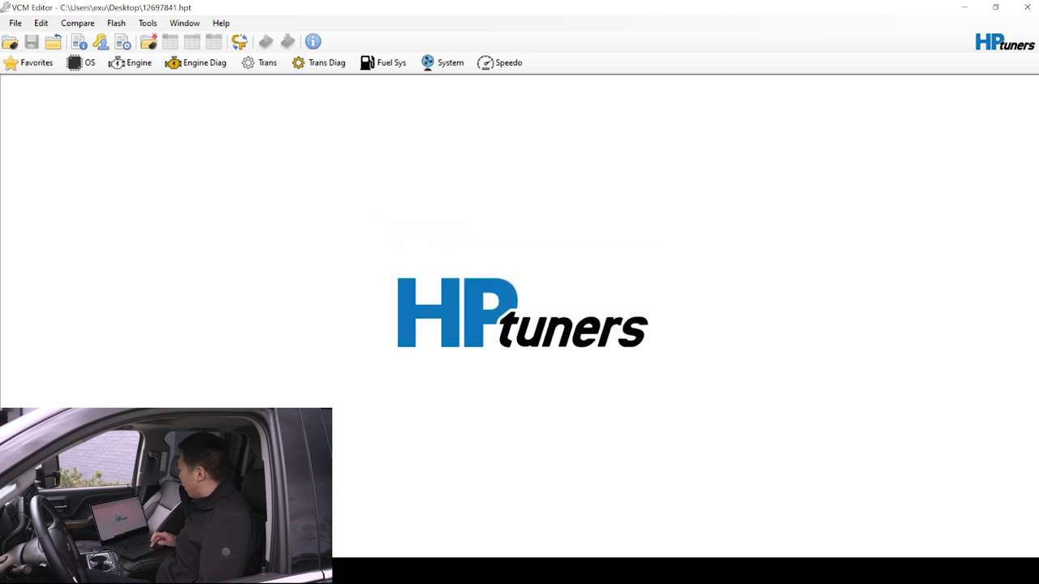
pyautogui.click(82, 62)
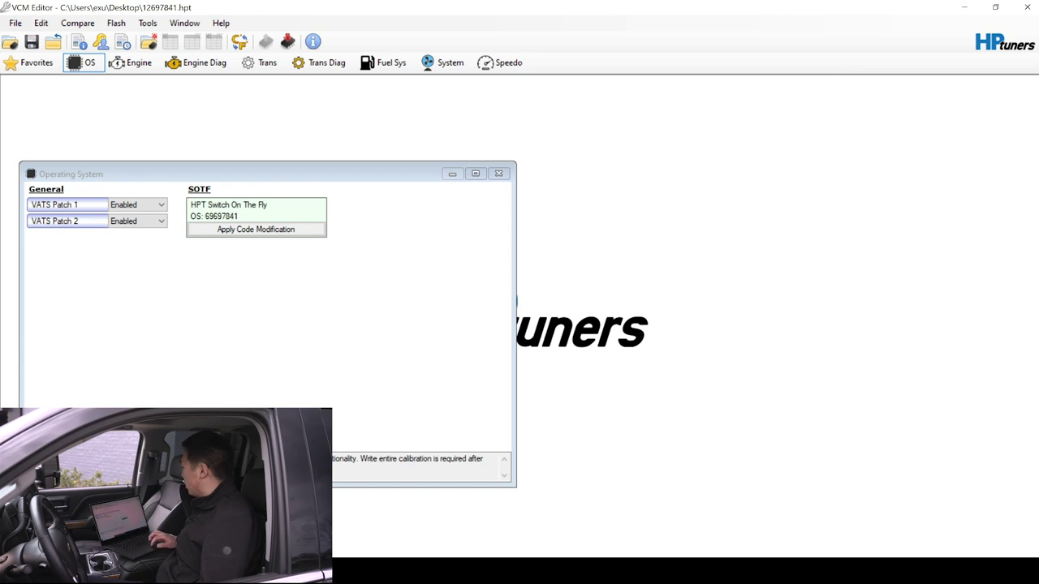
pyautogui.press('Return')
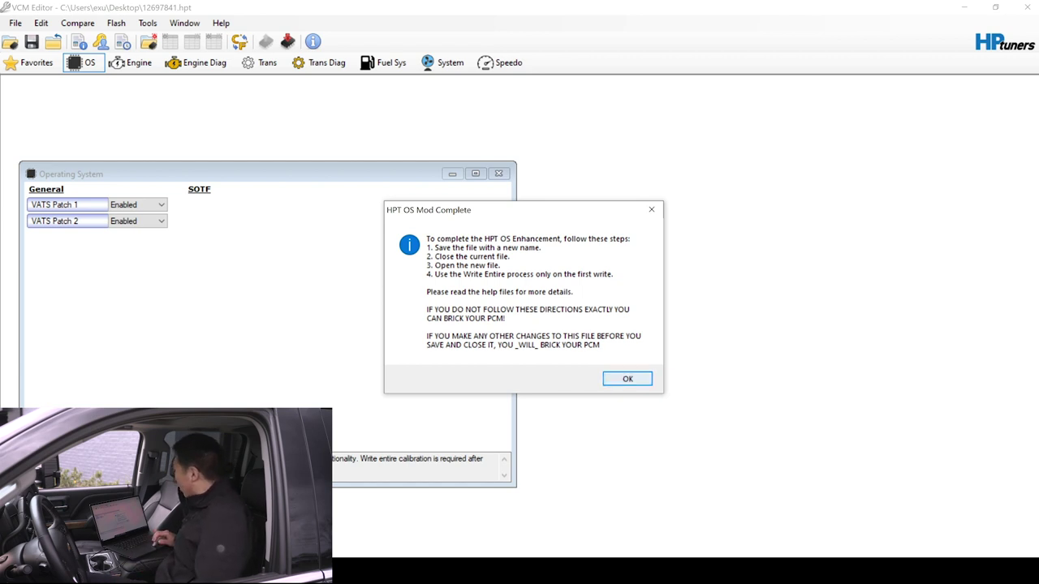
# Acknowledge the OS mod notice and save the patched tune as 12697841_SOTF.
pyautogui.press('Return')
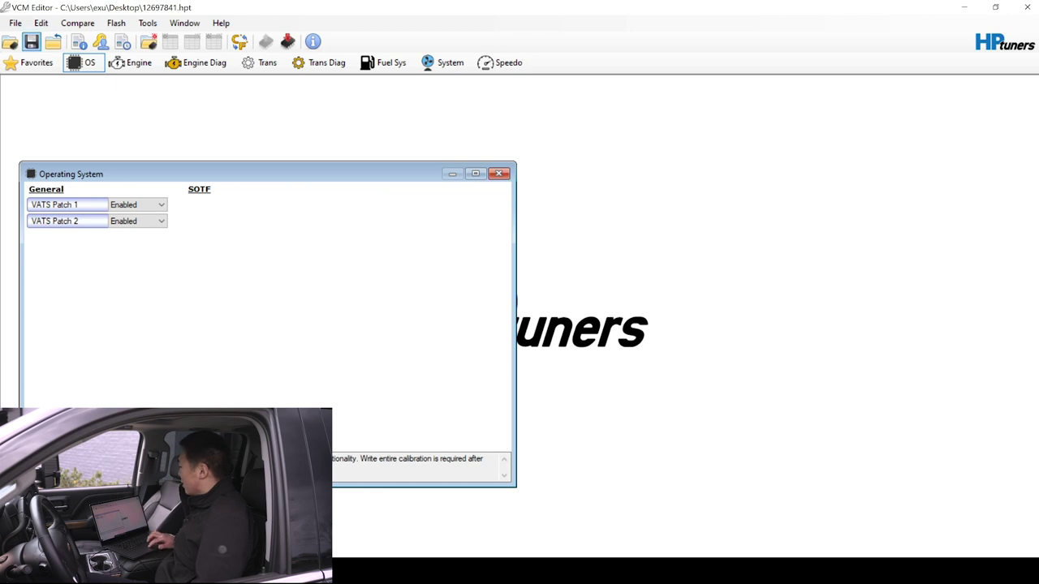
pyautogui.hotkey('alt', 'f')
pyautogui.press('Down')
pyautogui.press('Down')
pyautogui.press('Down')
pyautogui.press('Return')
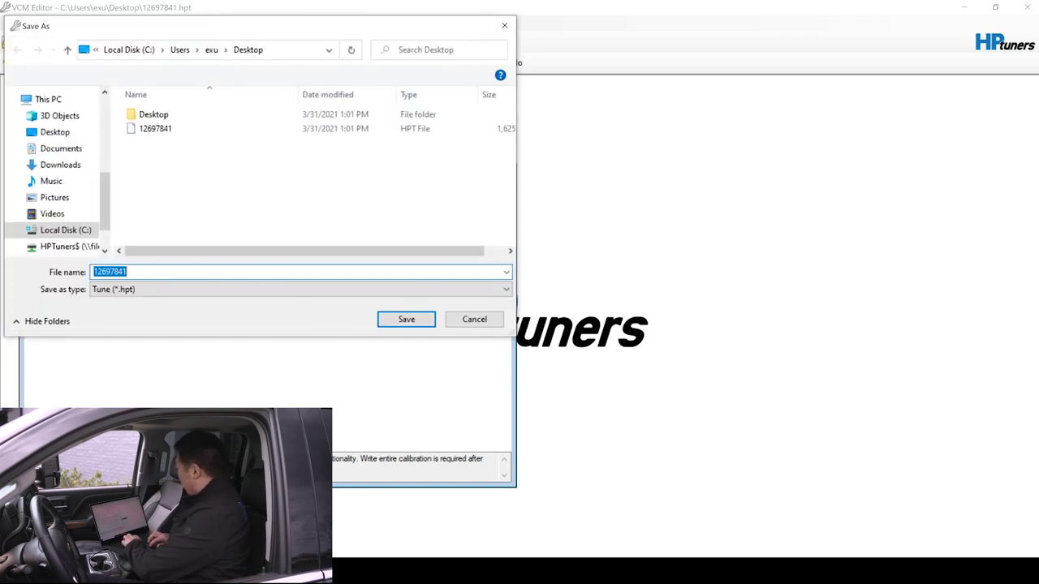
pyautogui.press('End')
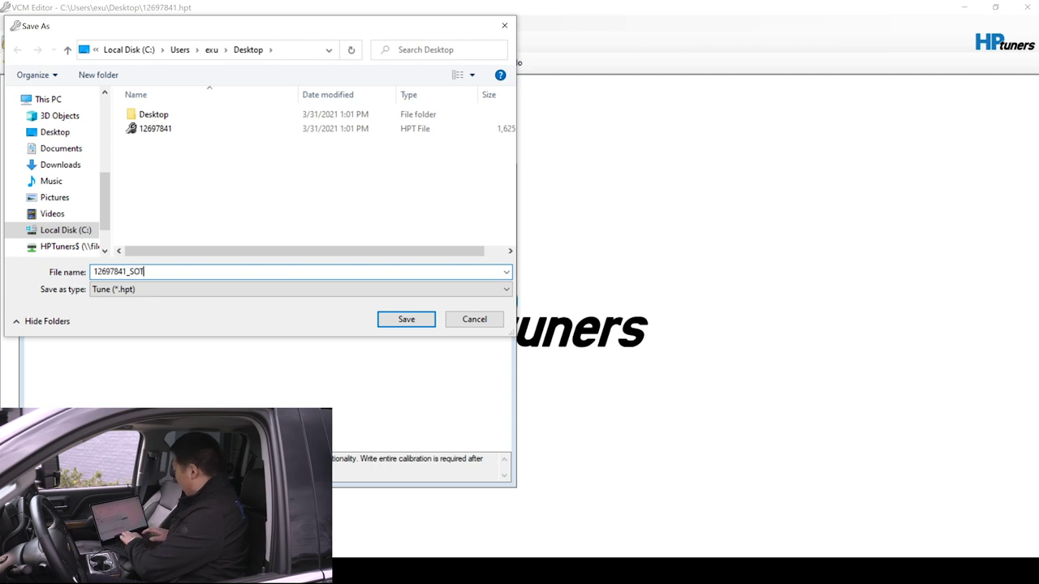
pyautogui.press('Tab')
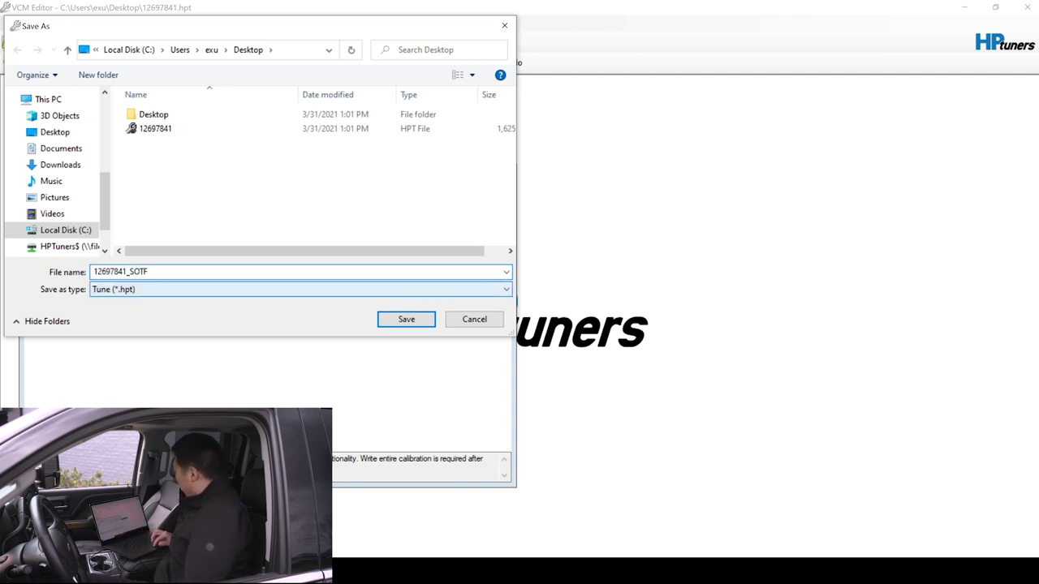
pyautogui.press('Return')
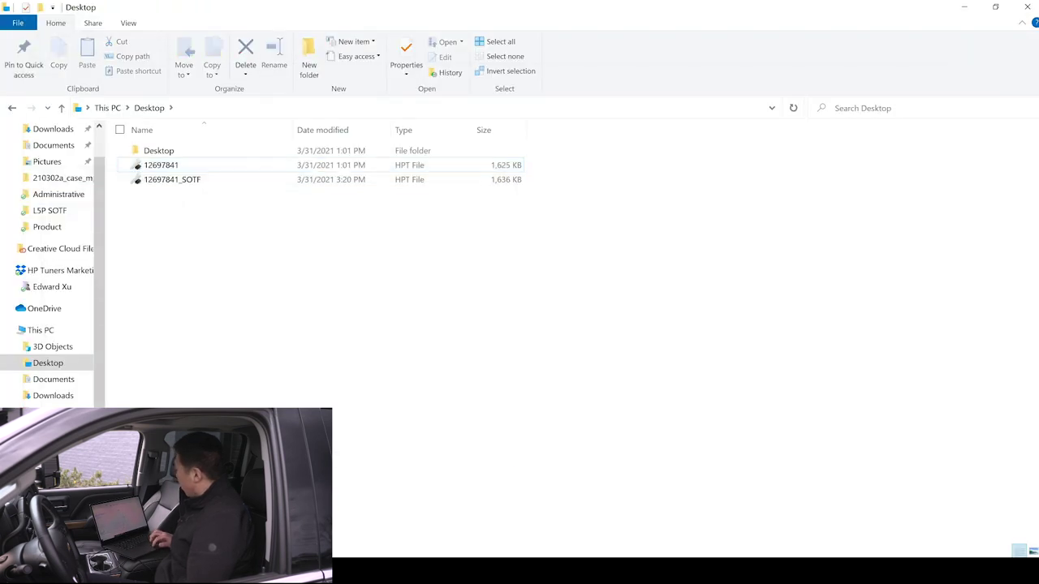
# Open the 12697841_SOTF file and view its Engine settings.
pyautogui.click(171, 179)
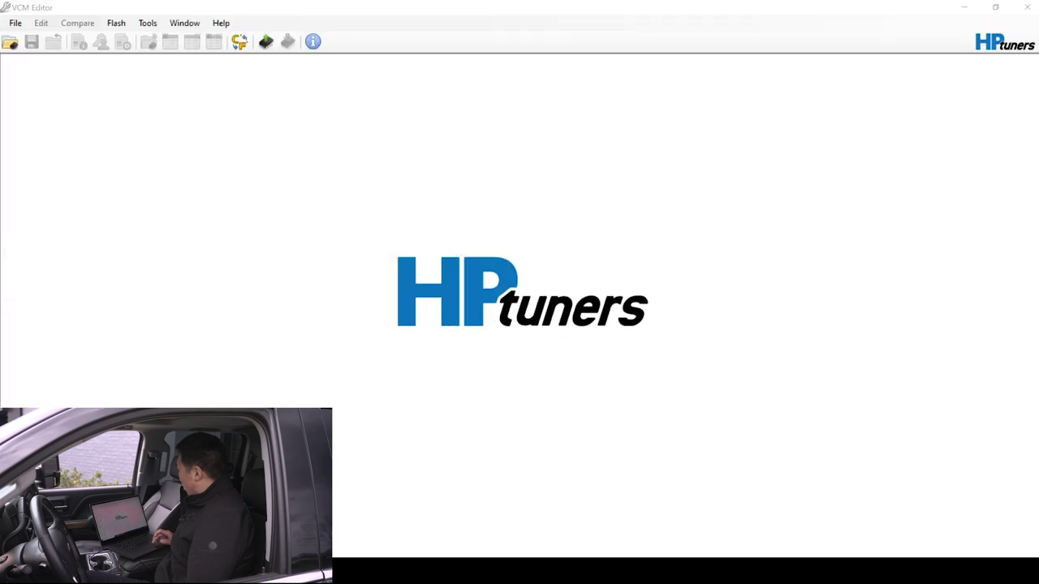
pyautogui.press('Return')
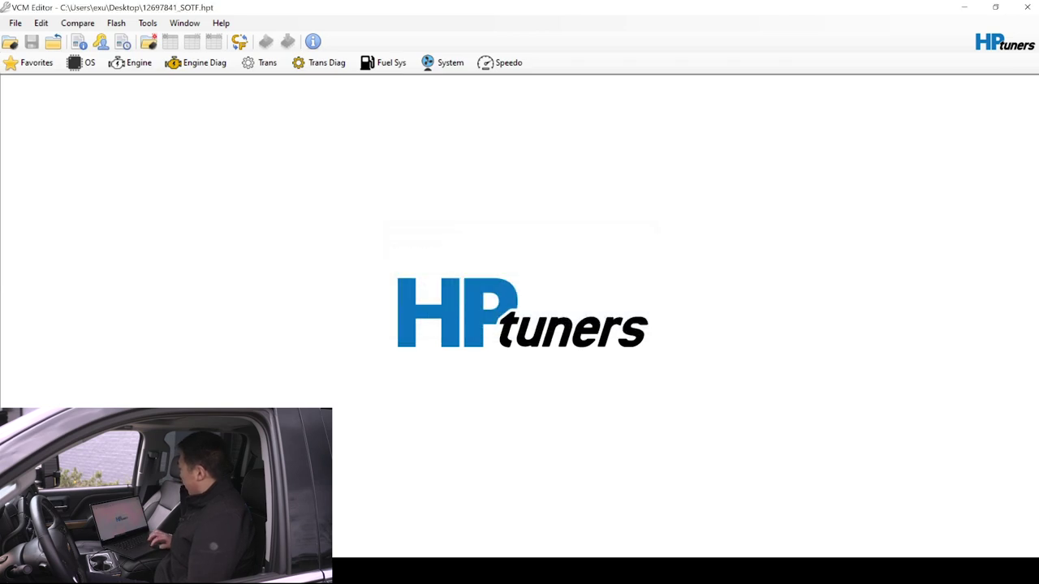
pyautogui.click(131, 62)
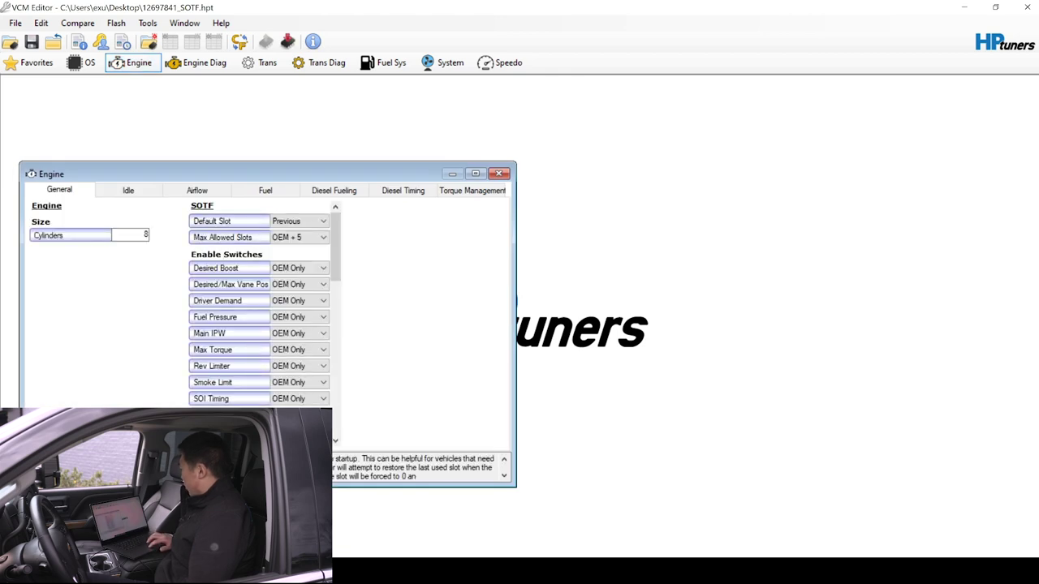
# Set Default Slot to Slot 2 and Max Allowed Slots to OEM + 4.
pyautogui.hotkey('alt', 'Down')
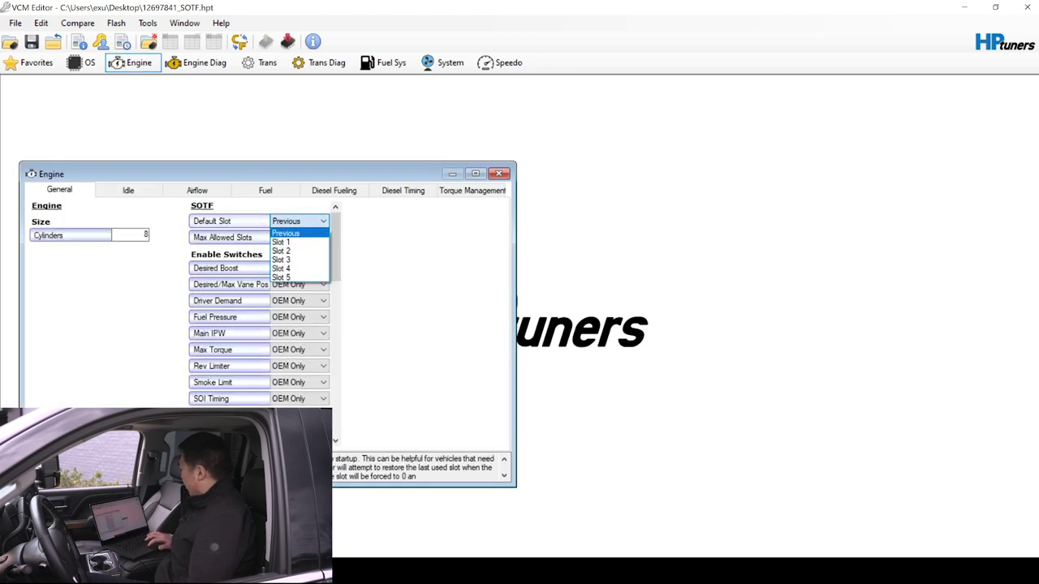
pyautogui.press('Down')
pyautogui.press('Down')
pyautogui.press('Return')
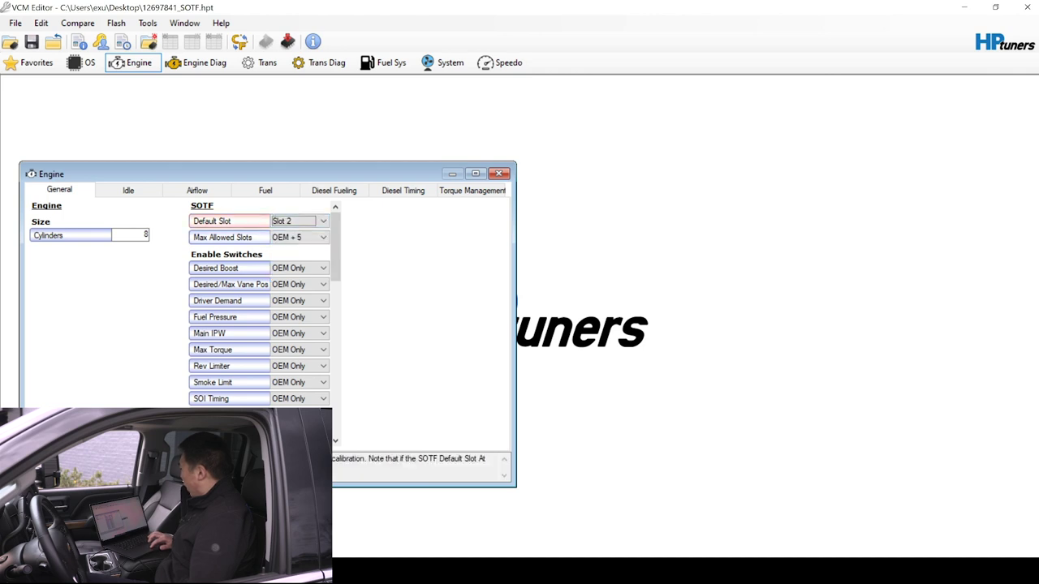
pyautogui.hotkey('alt', 'Down')
pyautogui.press('Home')
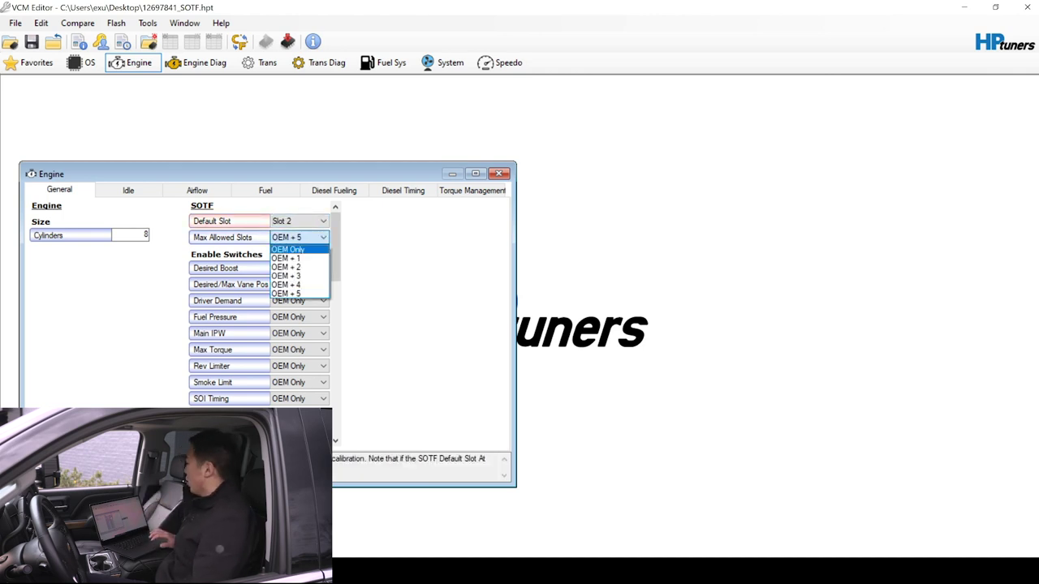
pyautogui.press('Down')
pyautogui.press('Down')
pyautogui.press('Down')
pyautogui.press('Down')
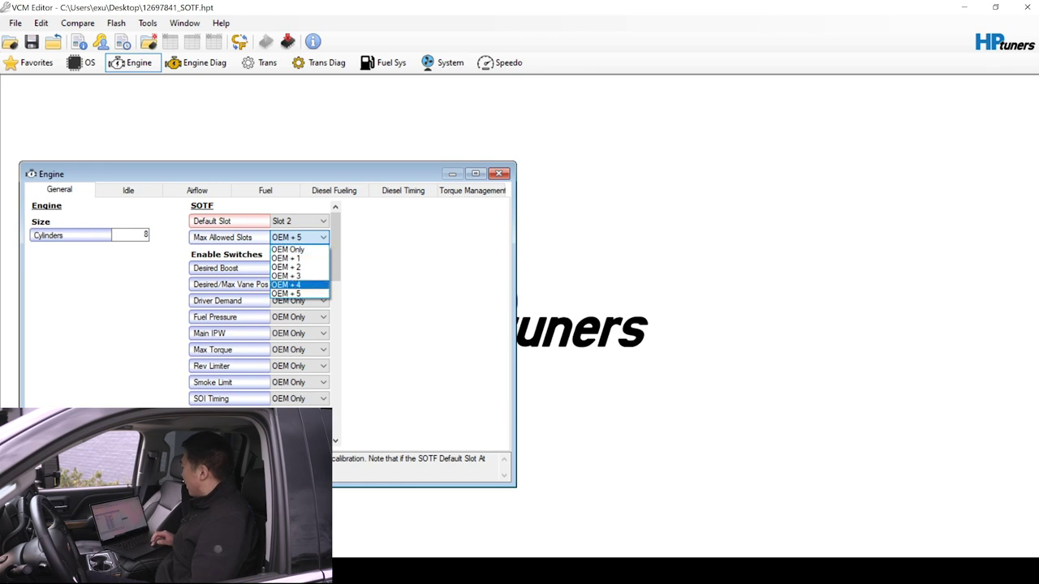
pyautogui.press('Return')
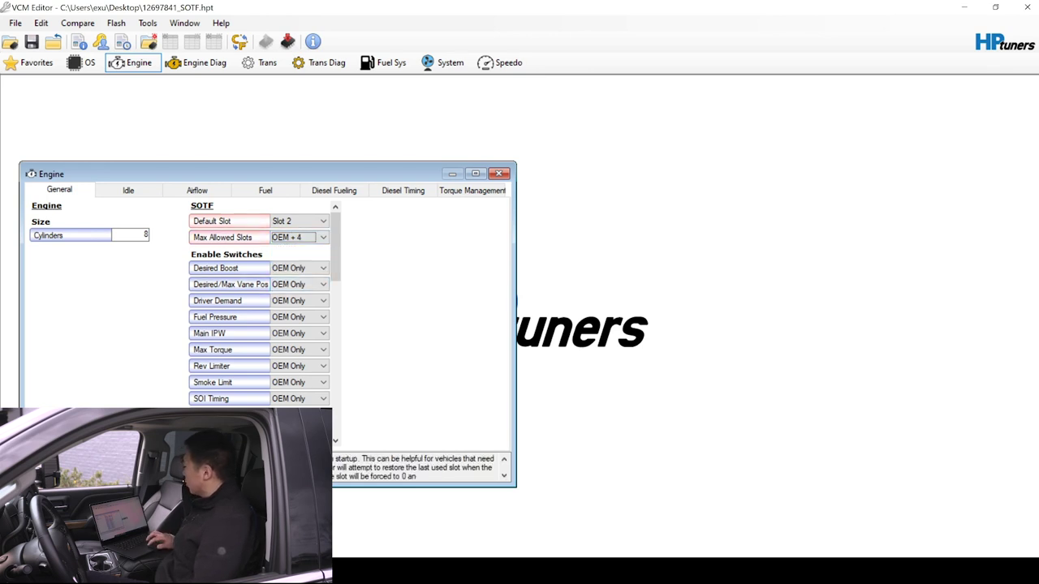
# Switch Fuel Pressure, Max Torque and SOI Timing enable switches to OEM+SOTF.
pyautogui.scroll(-2, 418, 467)
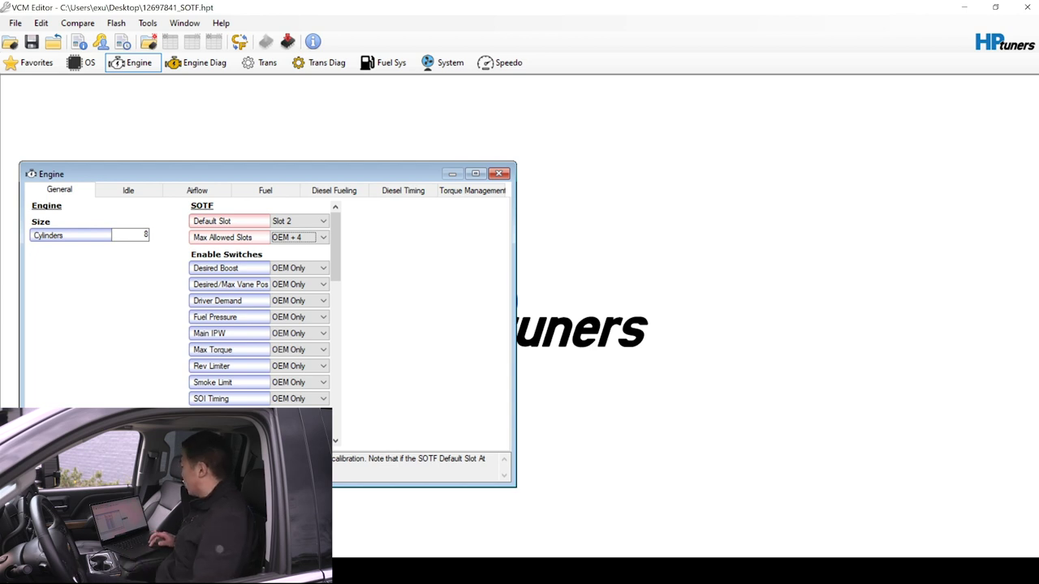
pyautogui.scroll(-2, 418, 463)
pyautogui.hscroll(2, 418, 463)
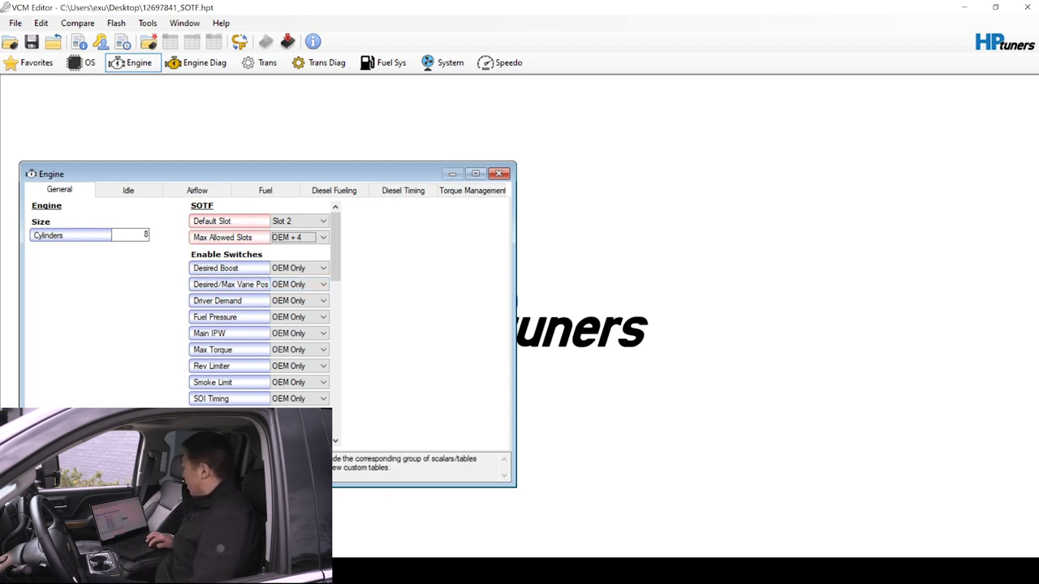
pyautogui.click(299, 316)
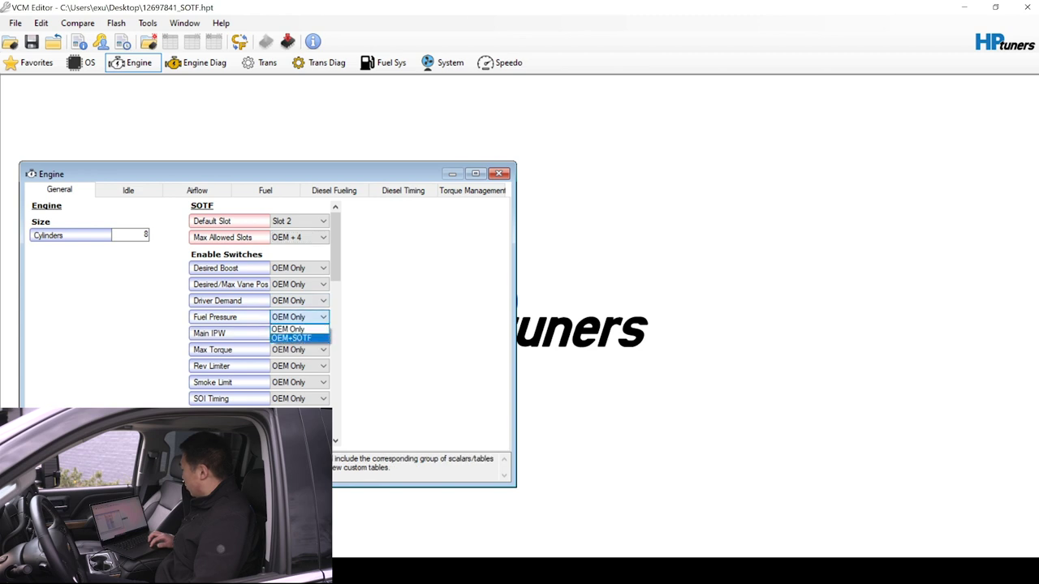
pyautogui.click(291, 337)
pyautogui.click(298, 348)
pyautogui.click(291, 370)
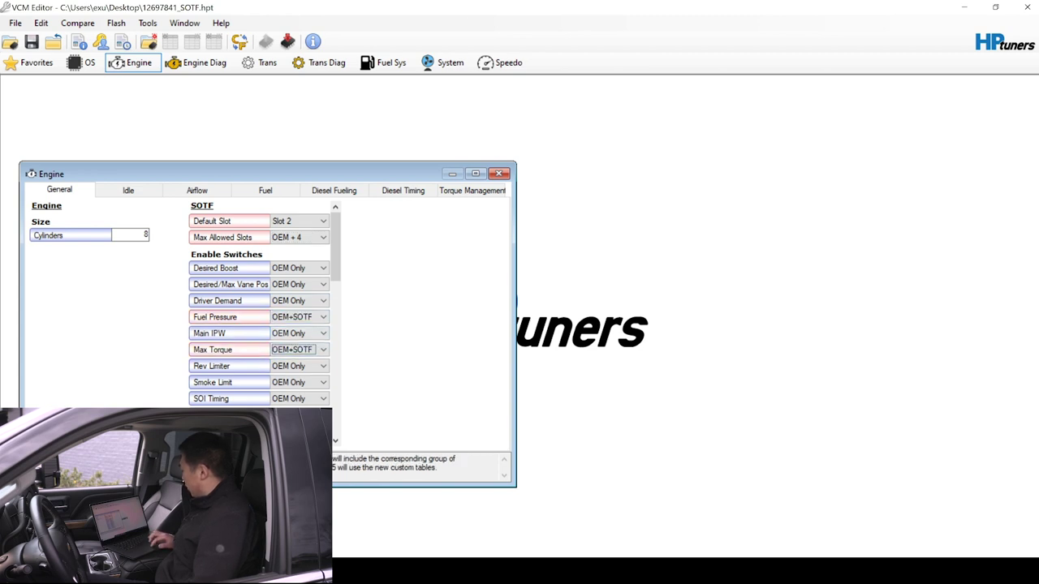
pyautogui.hscroll(2, 418, 463)
pyautogui.press('Down')
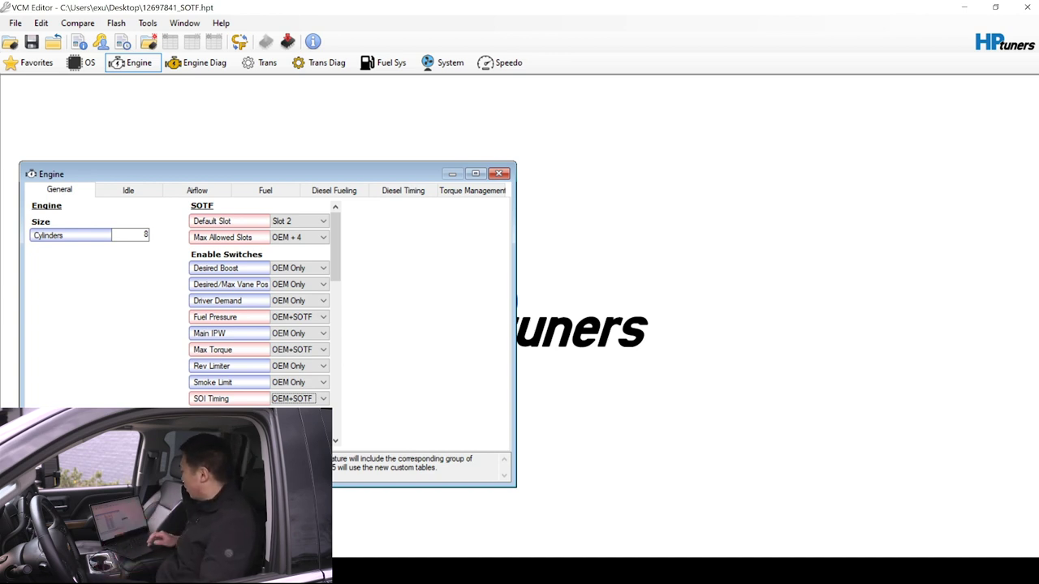
pyautogui.scroll(-3, 260, 304)
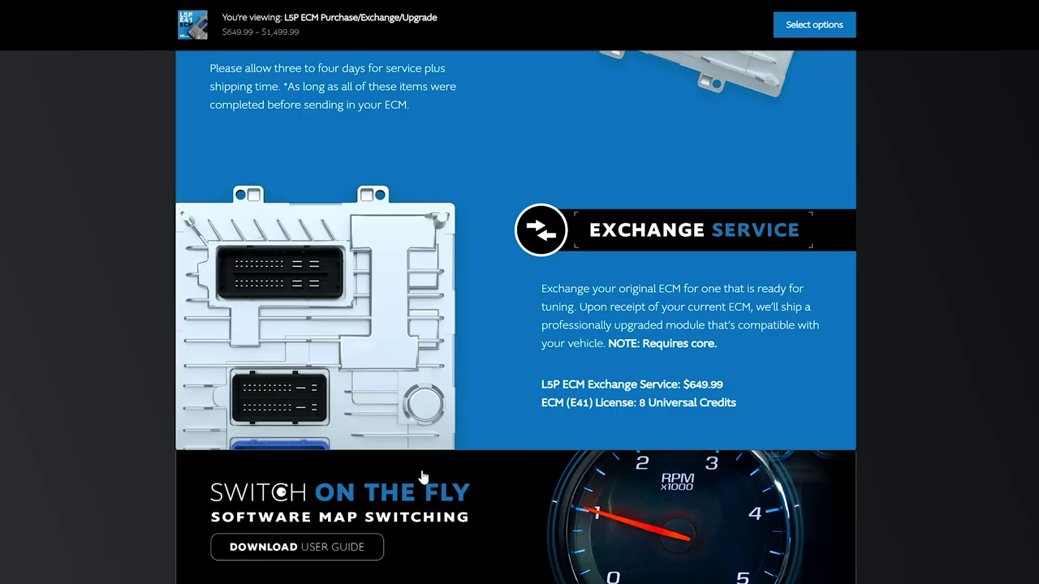
# Open the Switch on the Fly user guide PDF from the banner's download button.
pyautogui.click(301, 549)
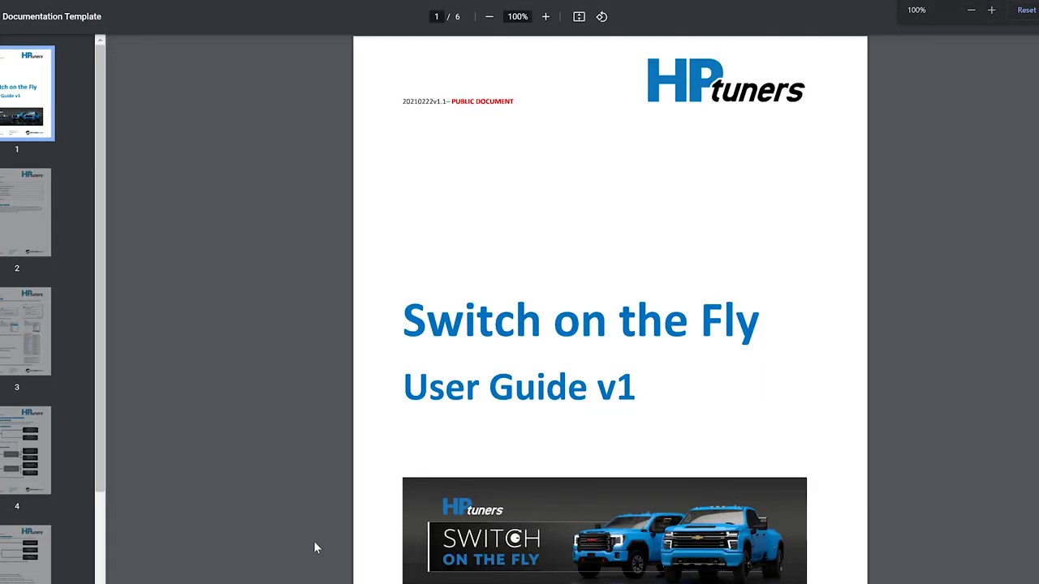